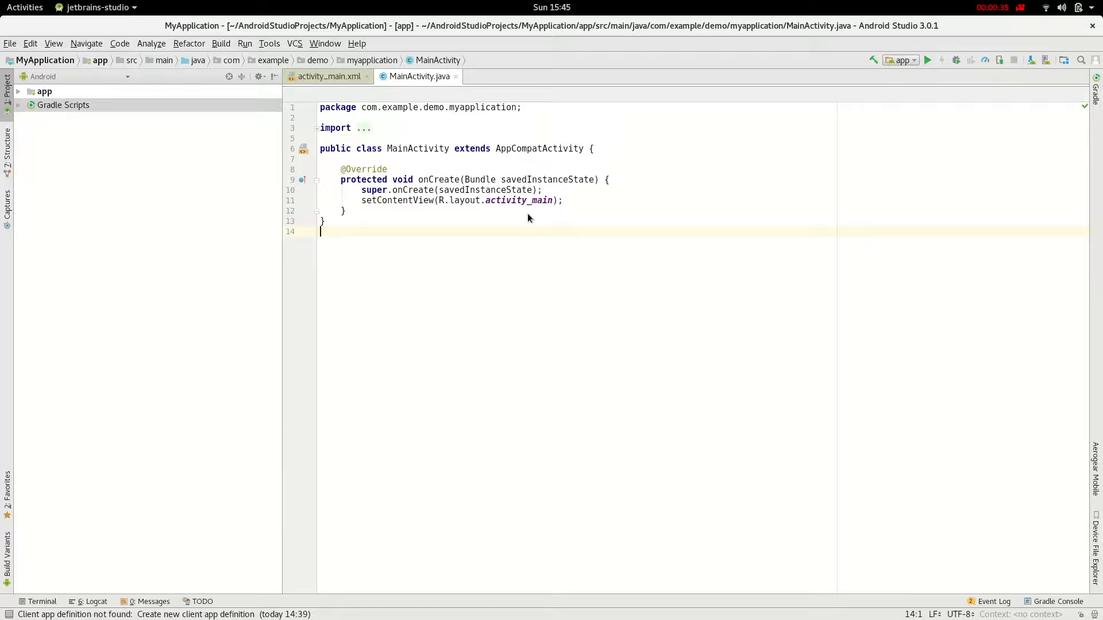
- Open the AeroGear Mobile menu and dismiss it without choosing anything
left_click(269, 43)
mouse_move(289, 155)
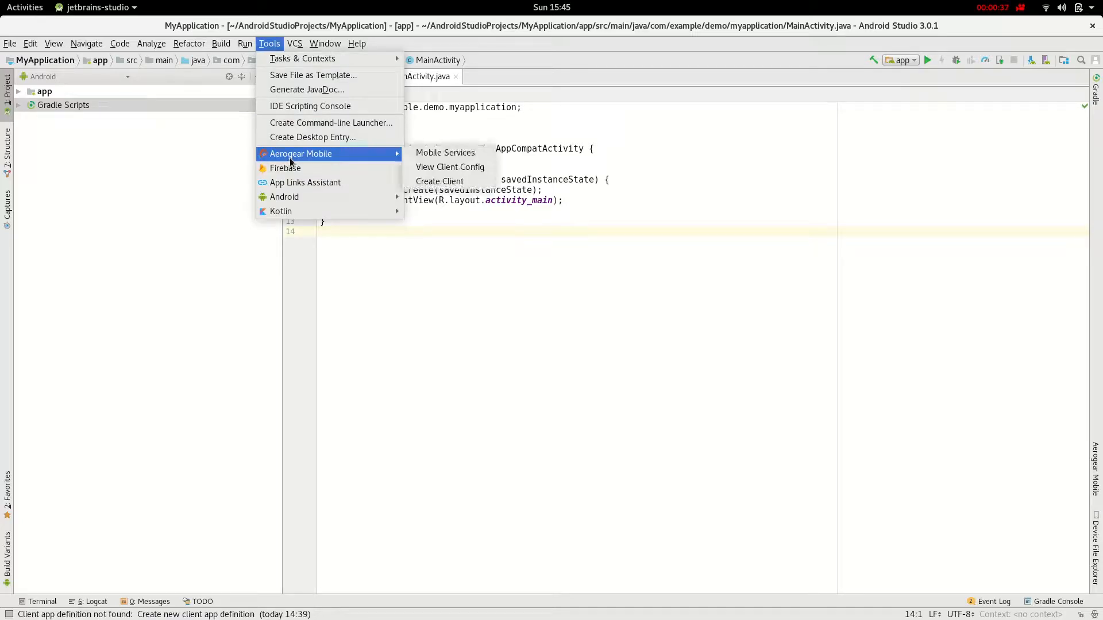
left_click(676, 221)
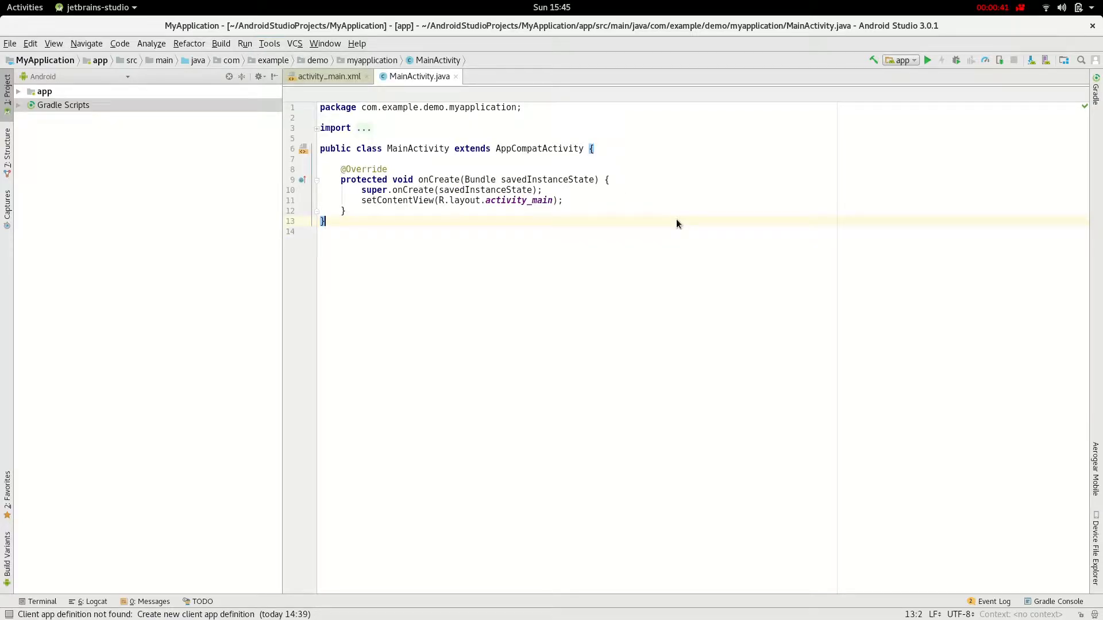
- Run oc plugin mobile -h in Terminal to print the plugin usage, then return to Android Studio
key("alt+Tab")
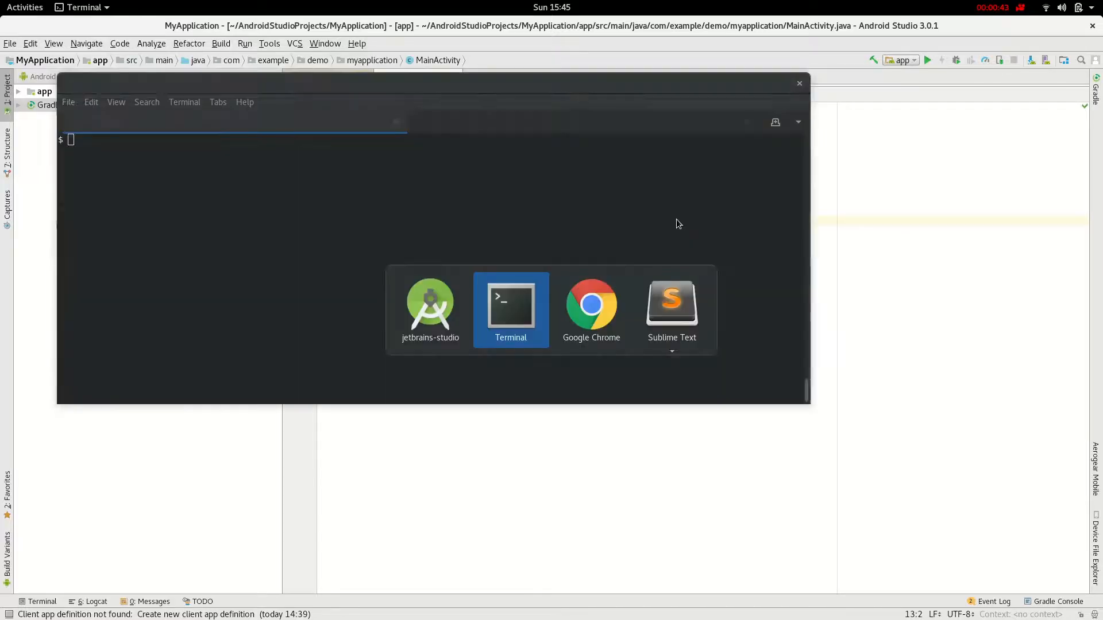
type("oc plugin mobile -h")
key("Return")
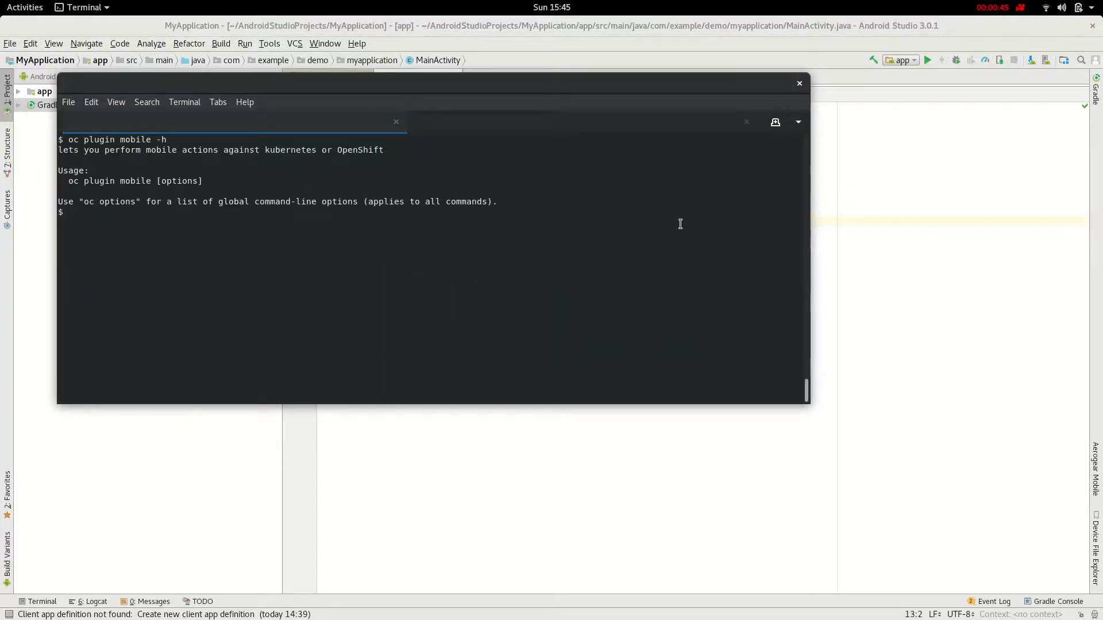
left_click(613, 462)
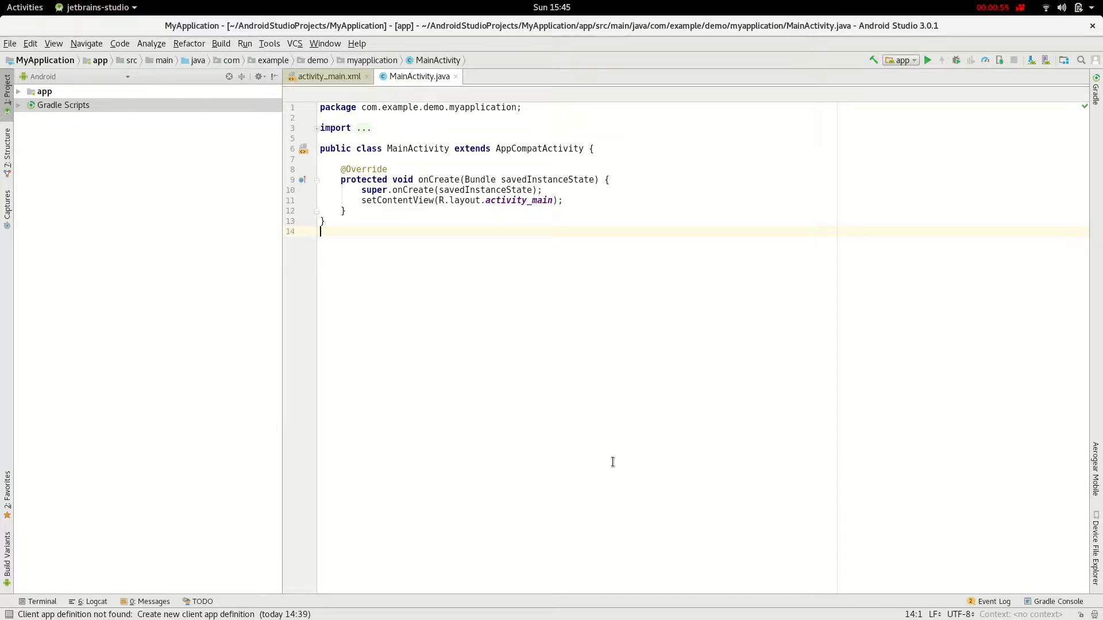
key("alt+Tab")
key("alt+Tab")
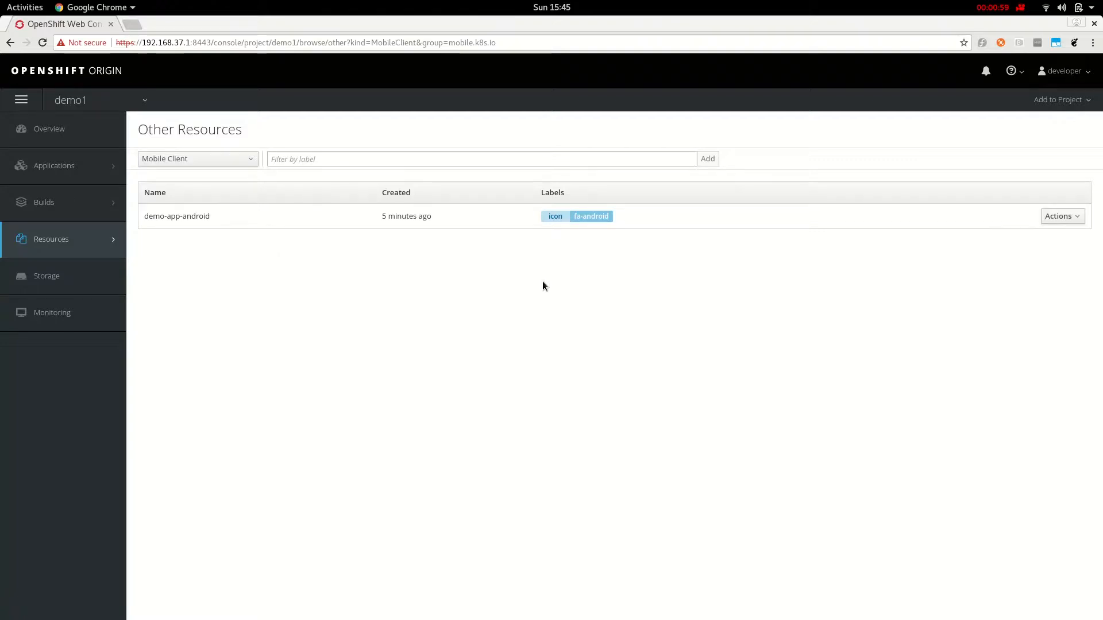
key("alt+Tab")
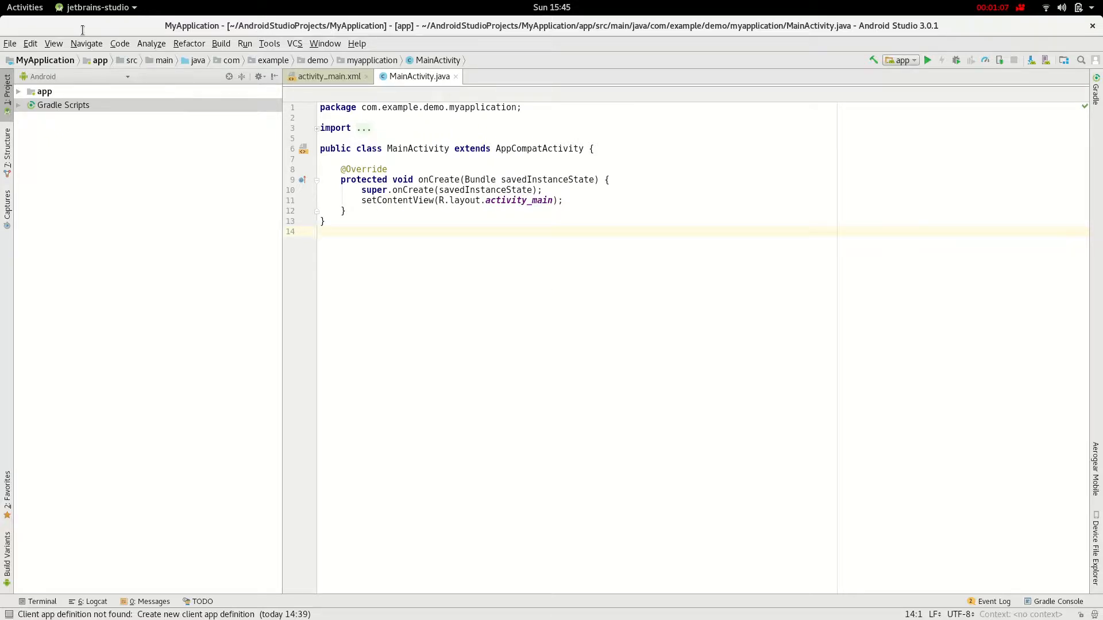
- Open .aerogear.json from the MyApplication project root file list
left_click(43, 62)
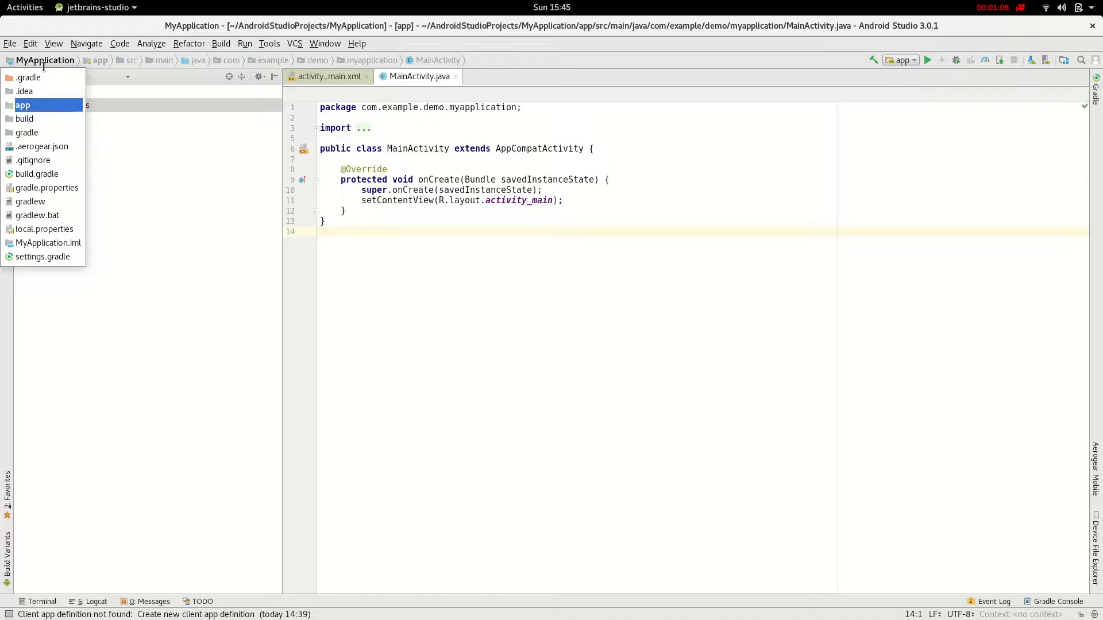
left_click(40, 146)
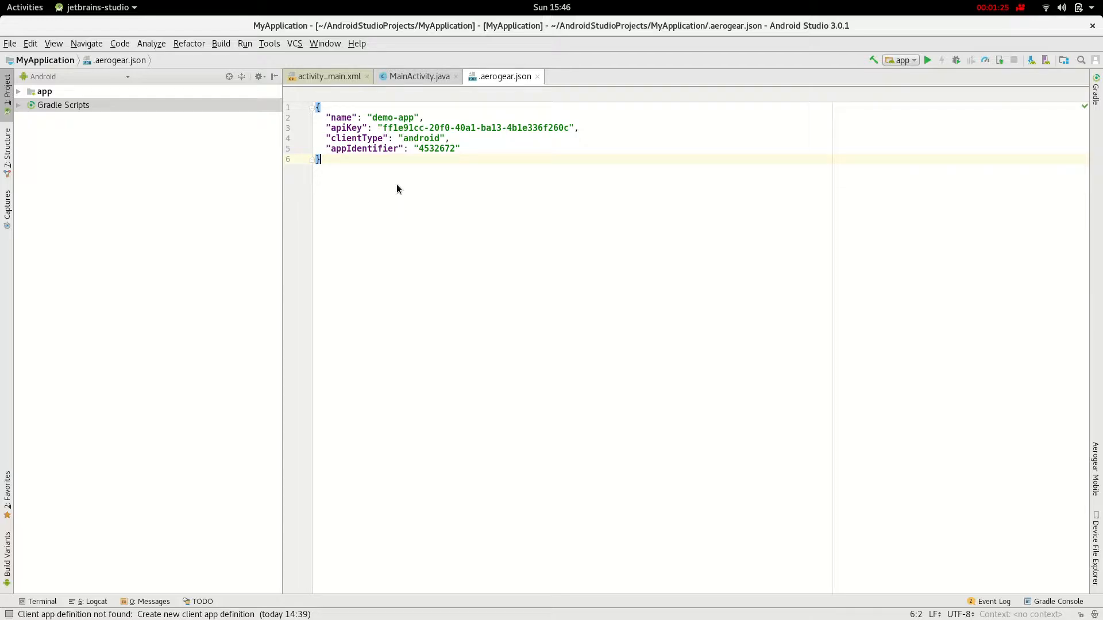
- Show the AeroGear Mobile services list and start deploying Keycloak
left_click(268, 45)
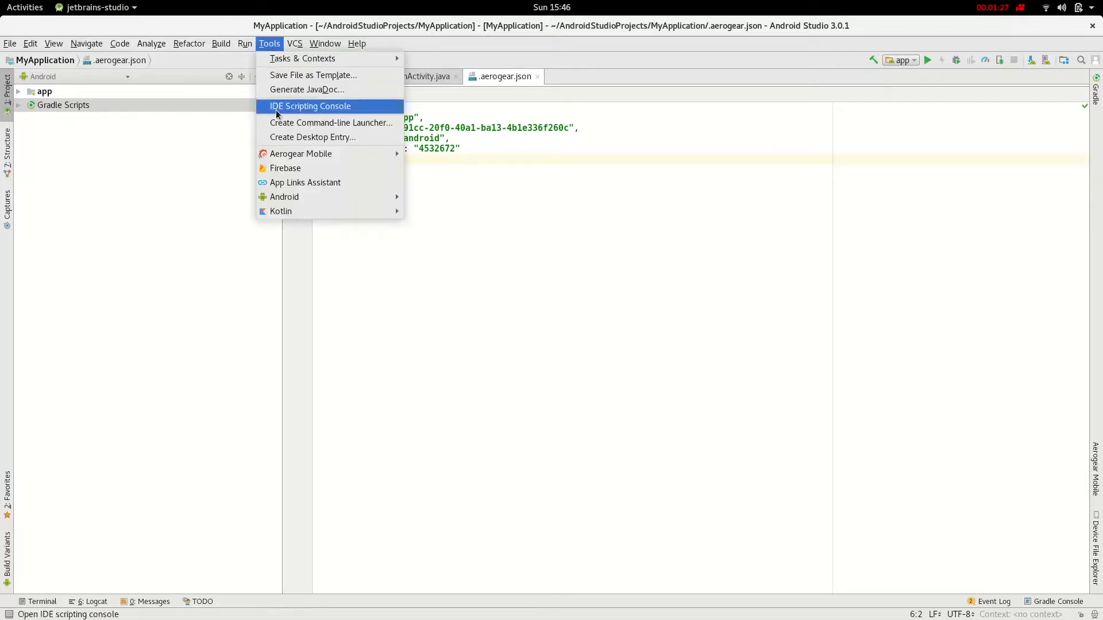
mouse_move(305, 157)
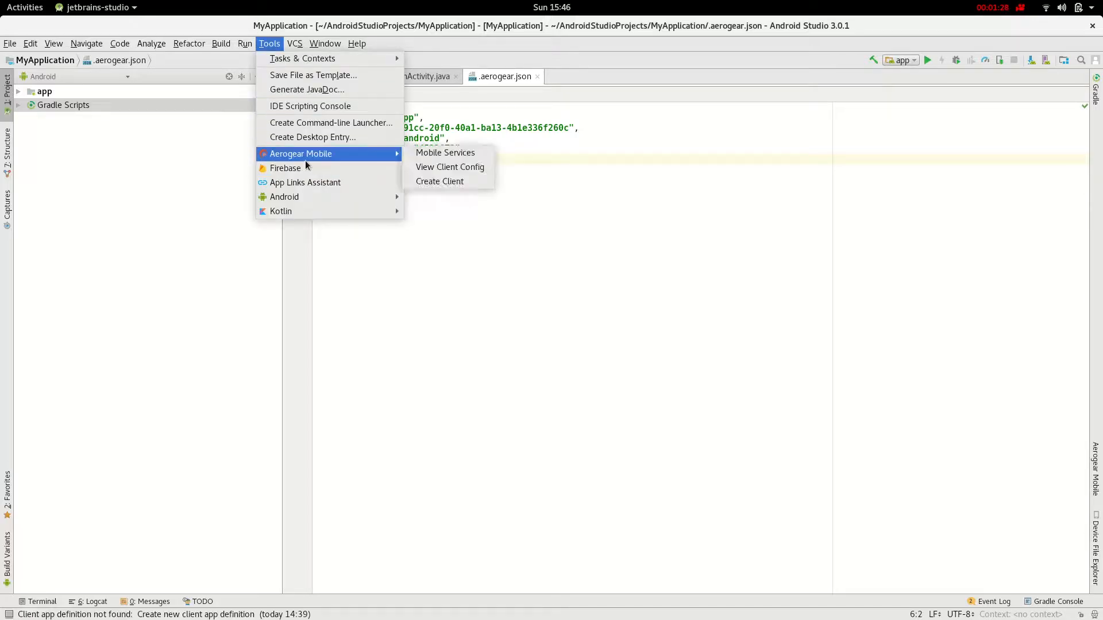
left_click(468, 155)
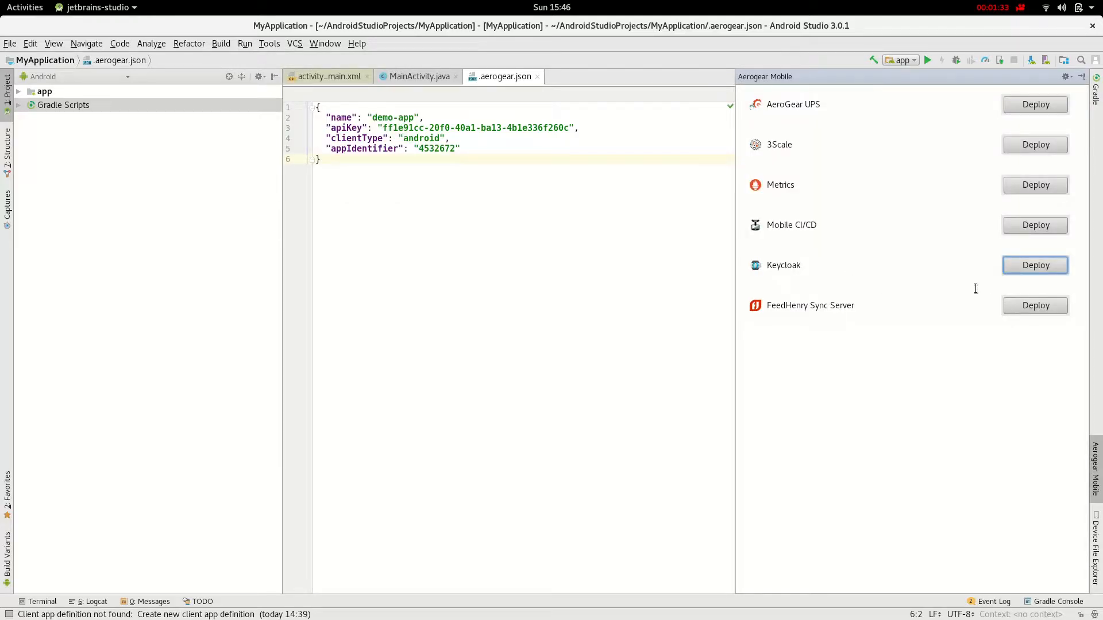
left_click(1022, 273)
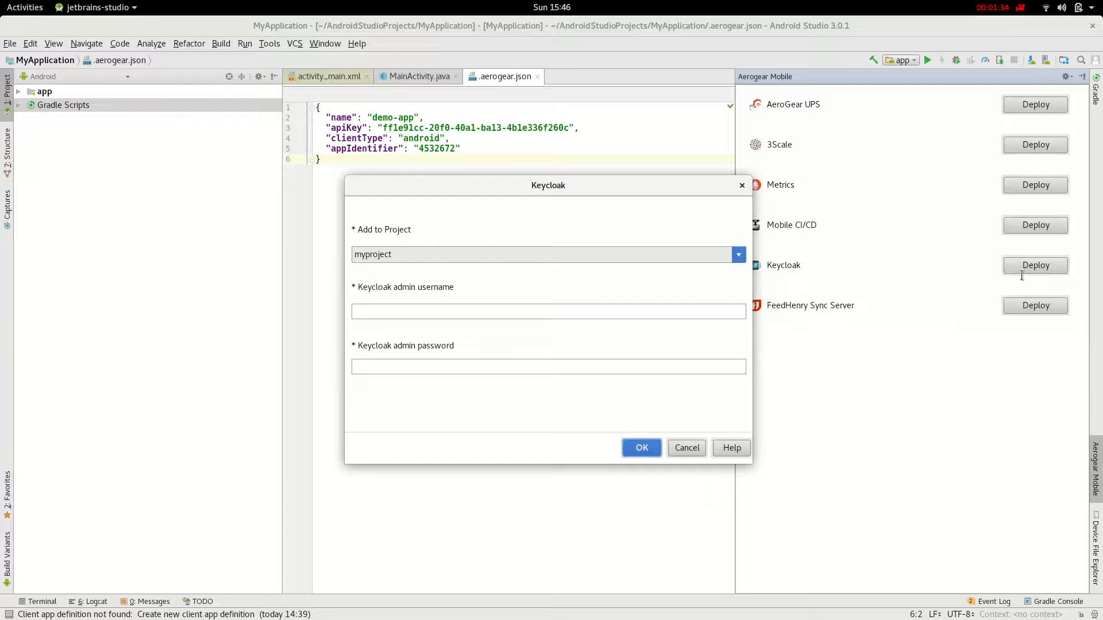
- Enter the Keycloak admin username and password and confirm the deployment
left_click(397, 314)
type("admin")
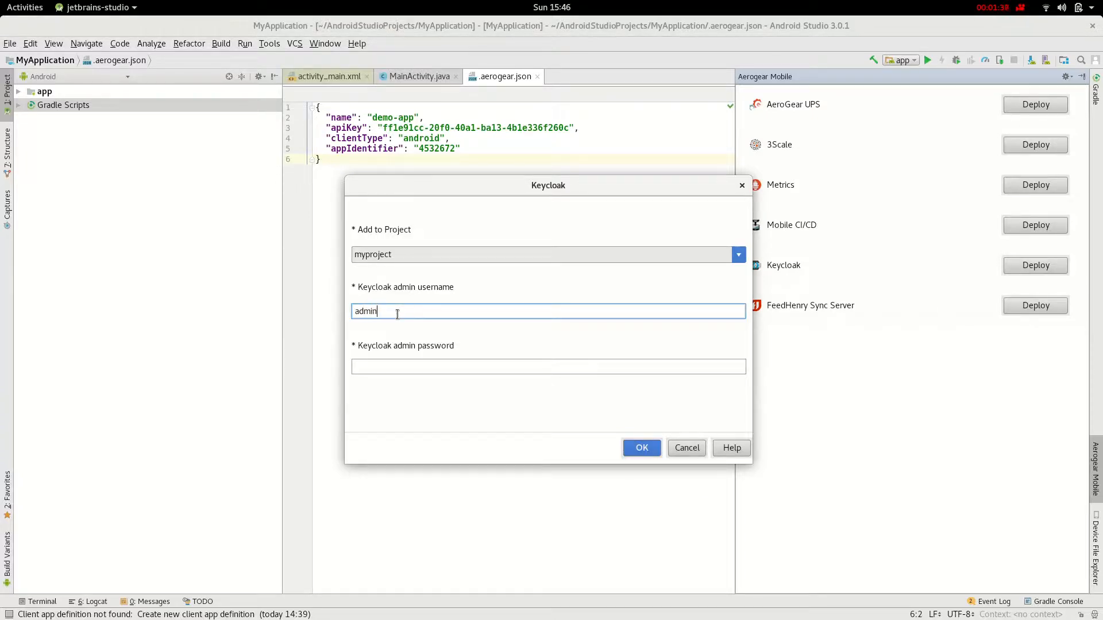
key("Tab")
type("admin")
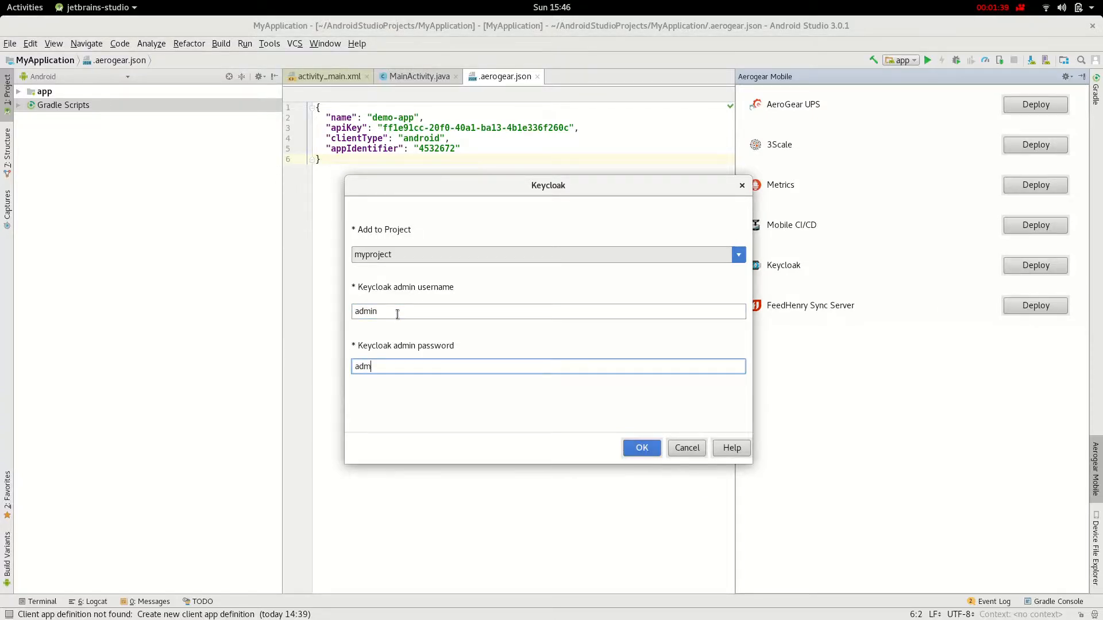
left_click(641, 450)
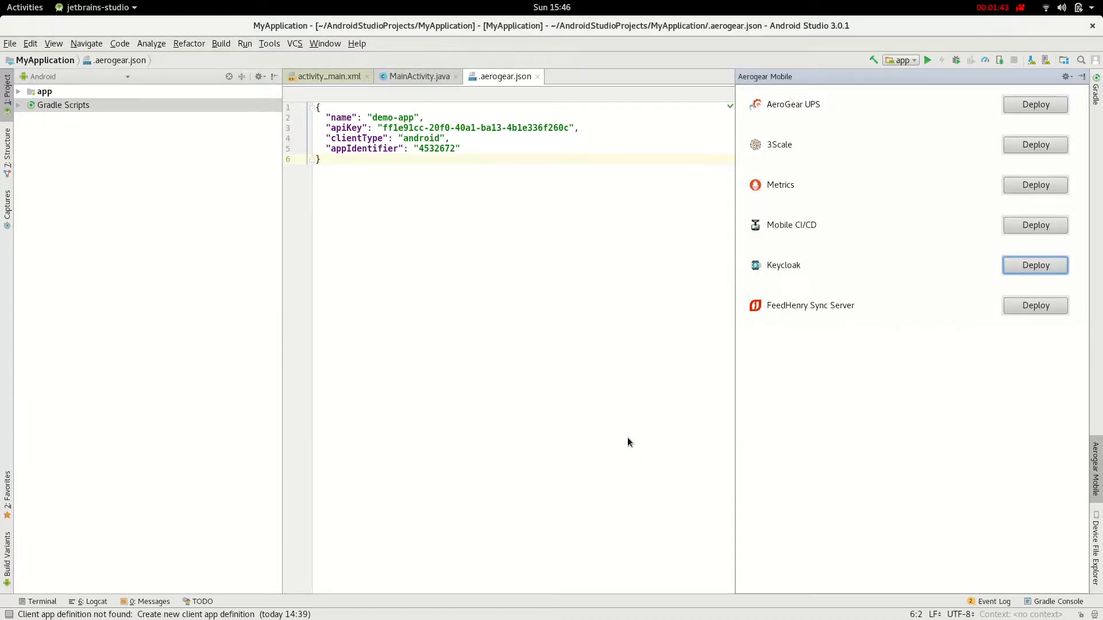
- Verify the keycloak deployment on the demo1 OpenShift overview, checking its route, then return to Android Studio
key("alt+Tab")
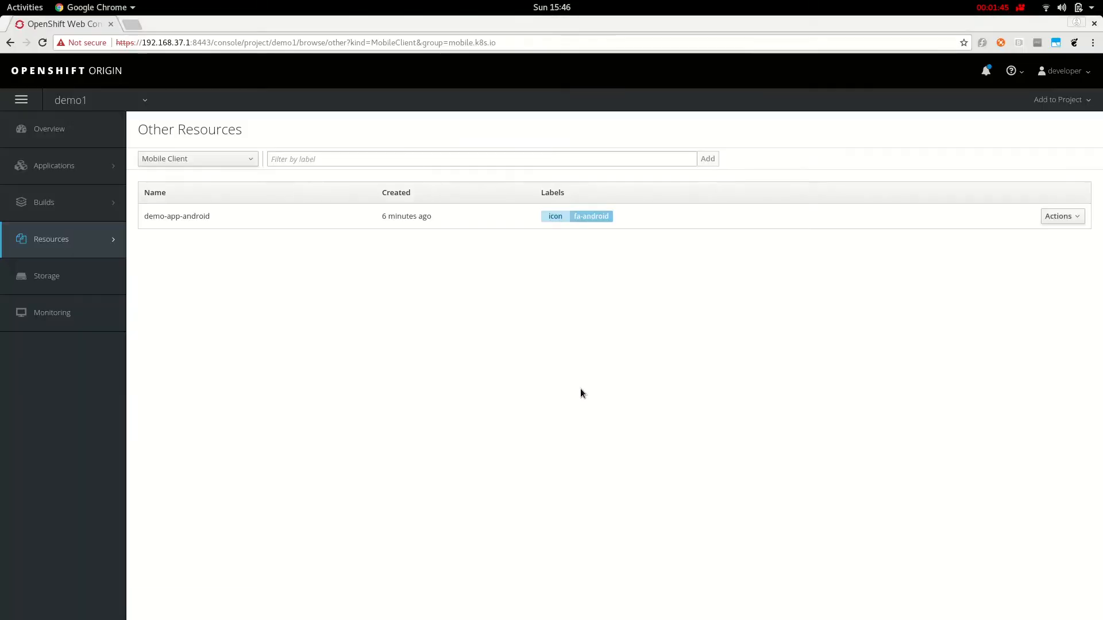
left_click(57, 137)
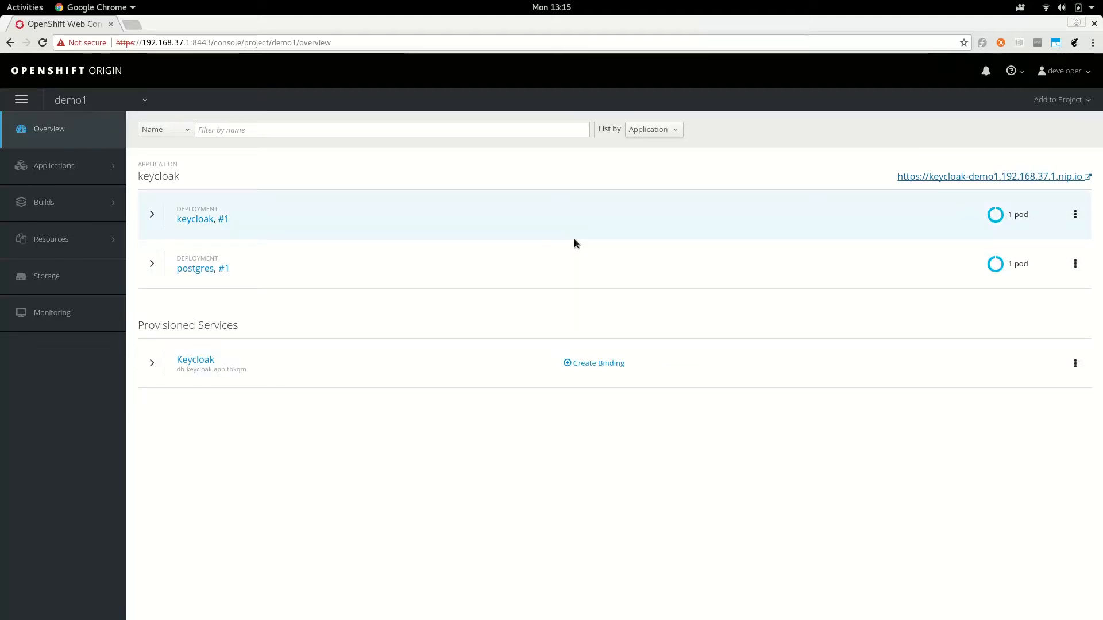
left_click(992, 177)
left_click(221, 24)
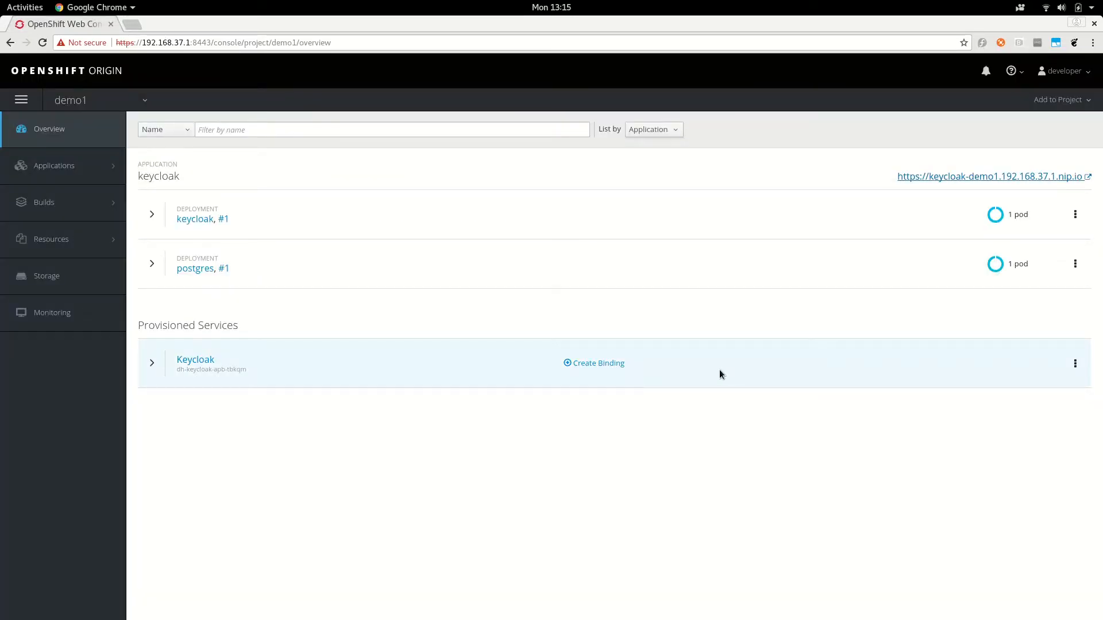
key("alt+Tab")
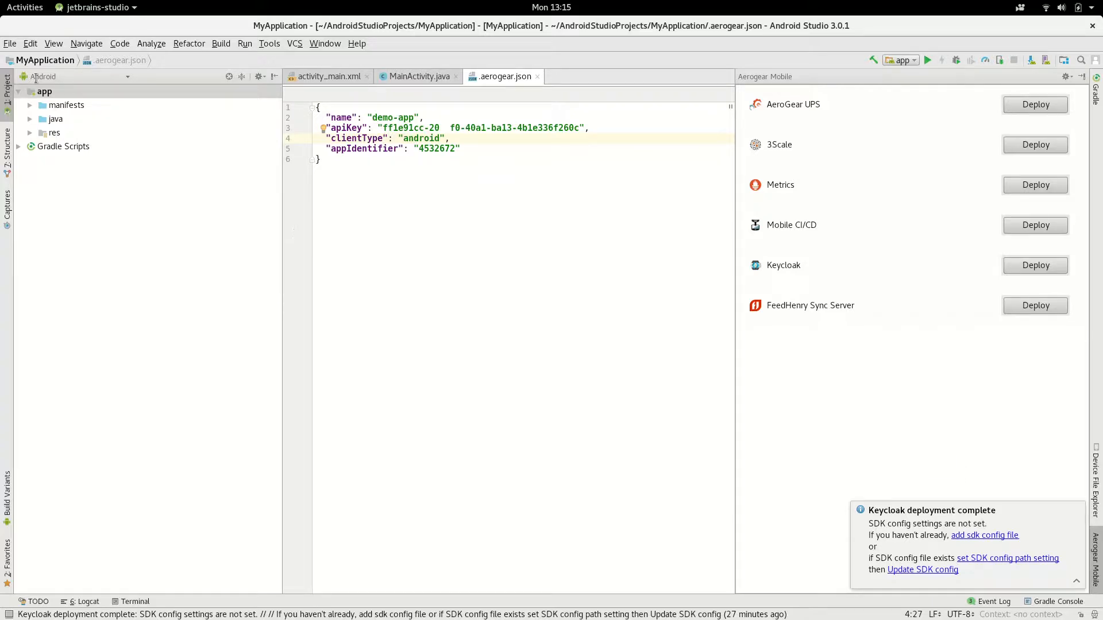
left_click(10, 44)
left_click(33, 132)
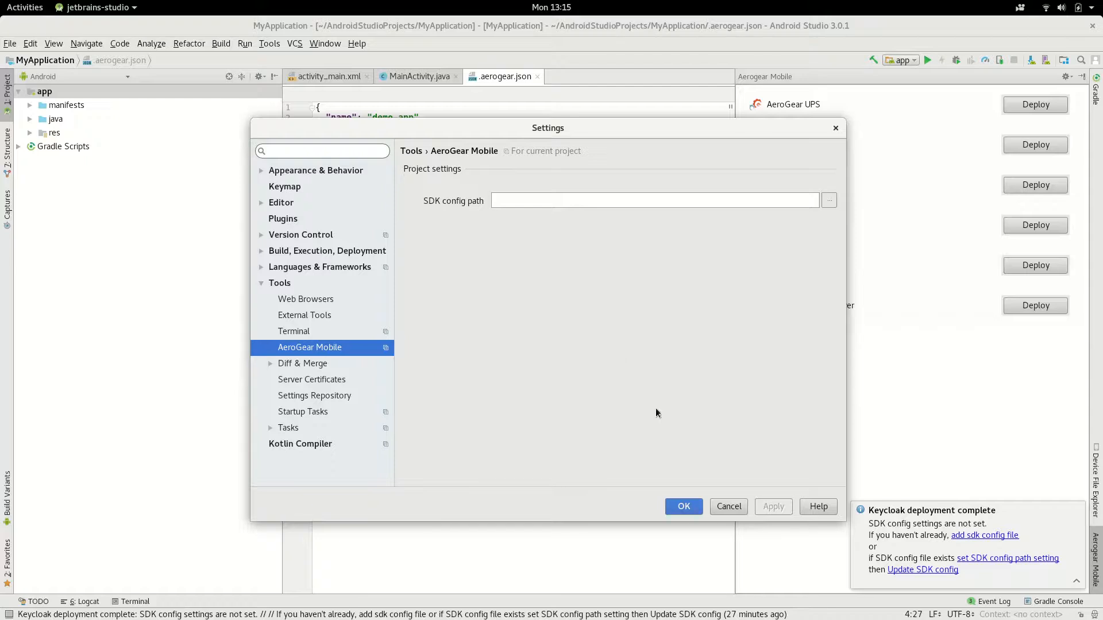
left_click(730, 507)
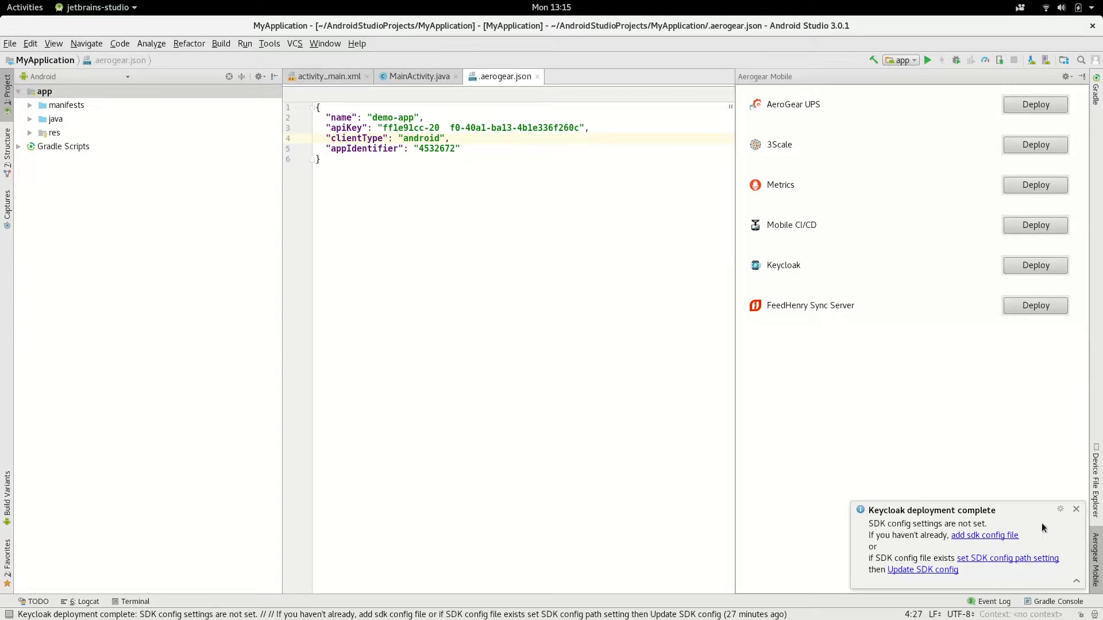
left_click(1021, 558)
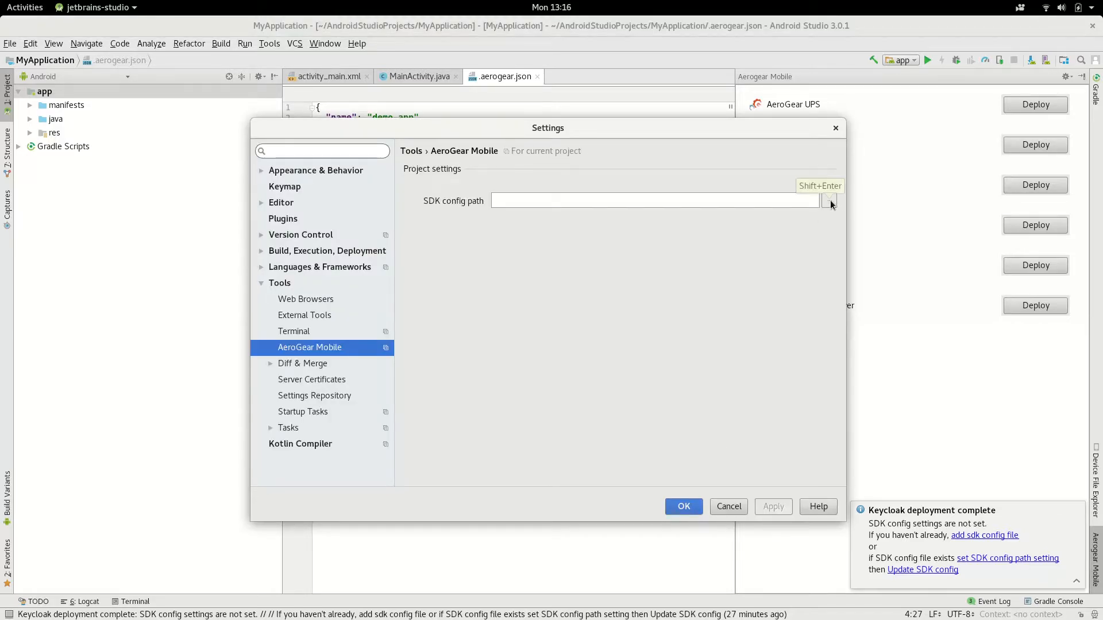
left_click(733, 506)
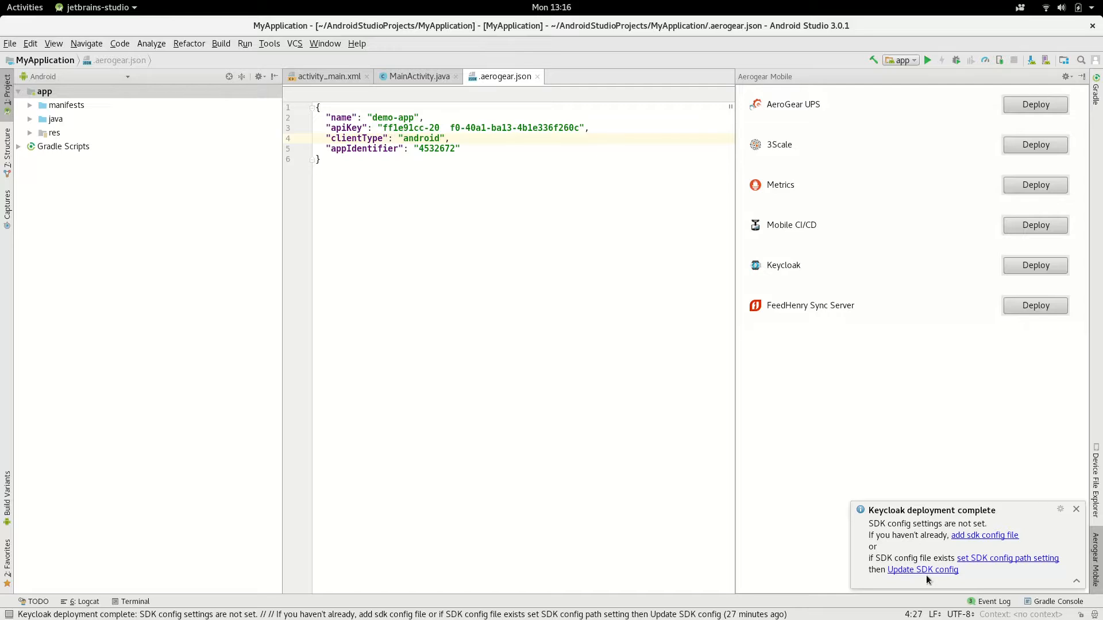
- Create the demo.json SDK config file in the MyApplication/app folder
left_click(1005, 539)
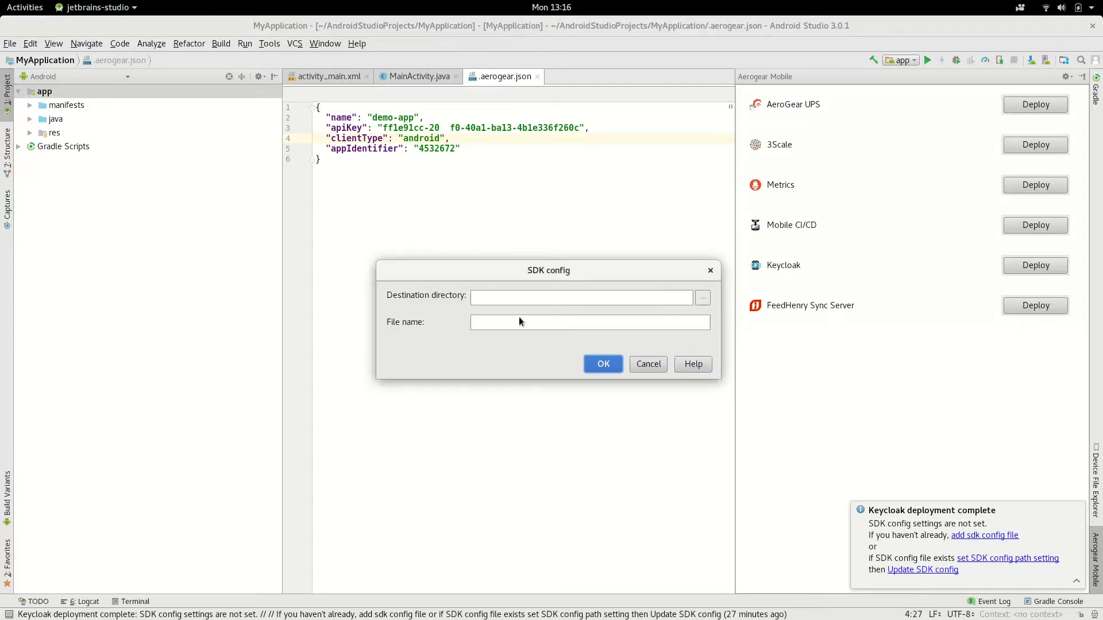
left_click(701, 298)
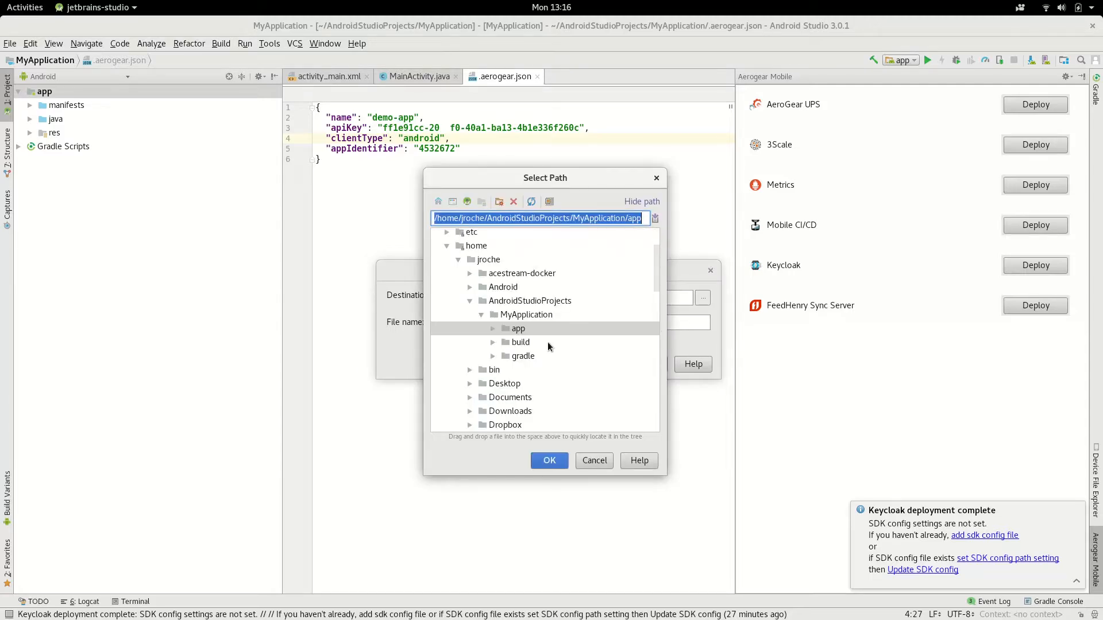
left_click(520, 332)
left_click(550, 460)
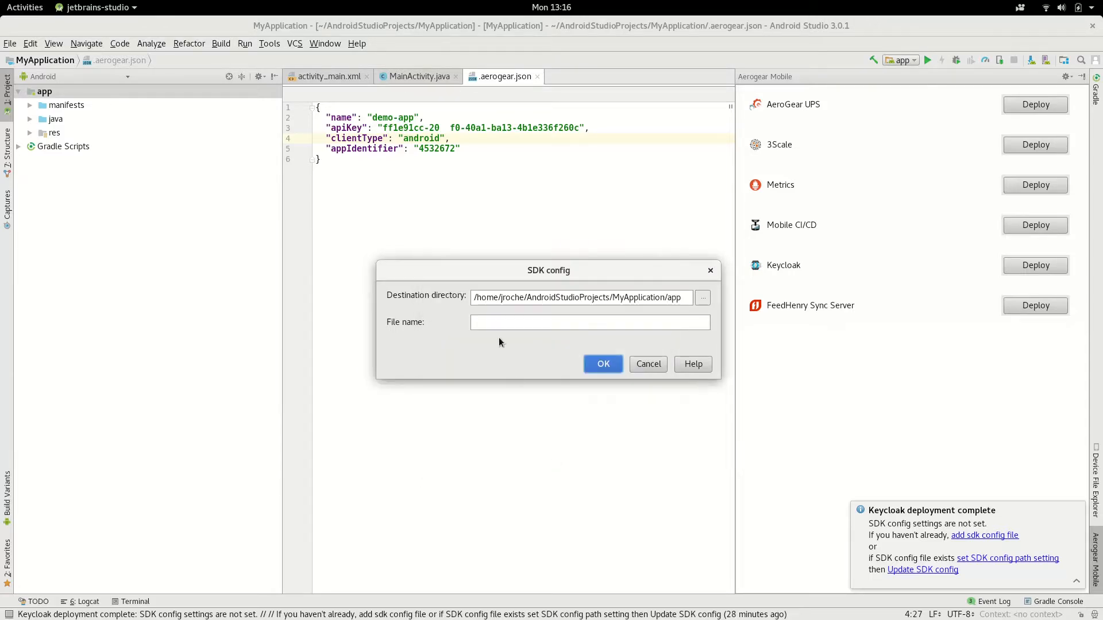
left_click(501, 323)
type("demo.json")
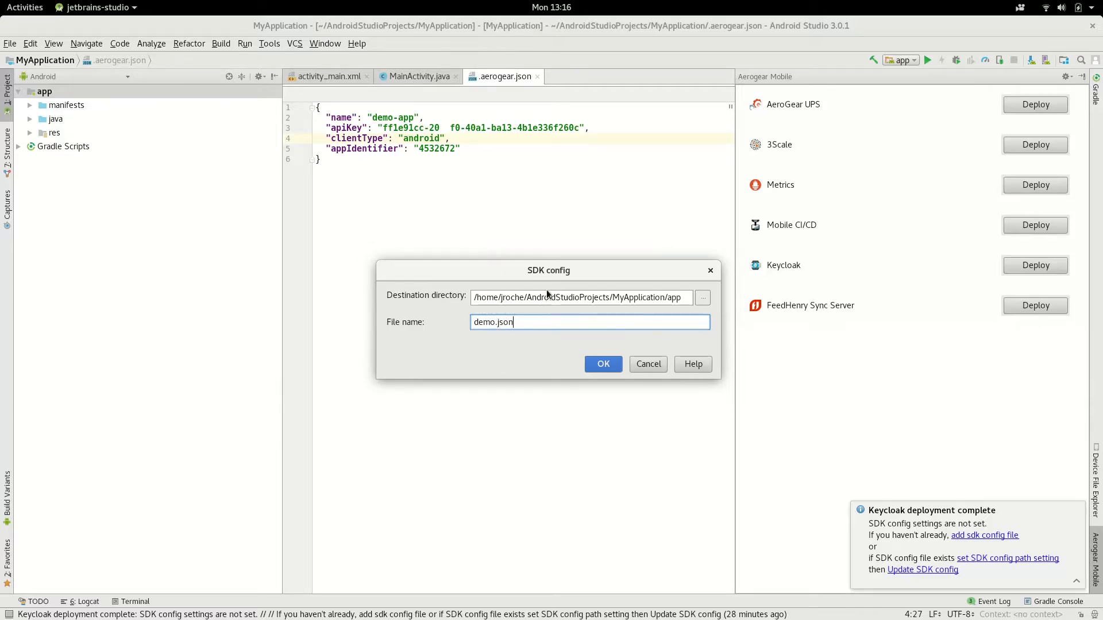
left_click(592, 364)
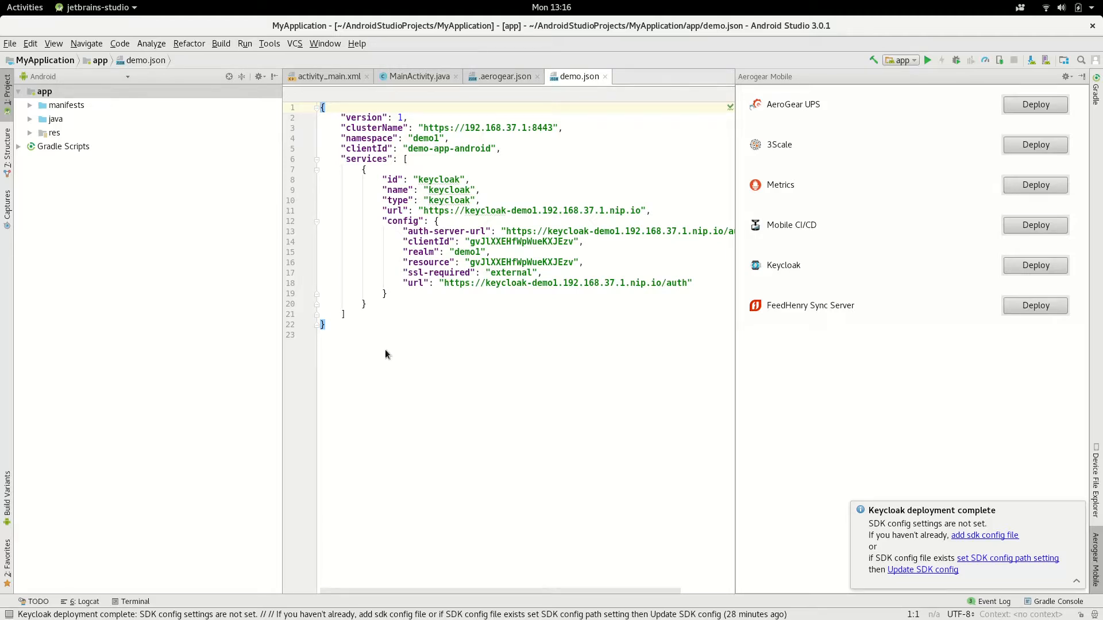
- Clear demo.json and regenerate its Keycloak SDK config
left_click_drag(329, 325, 289, 84)
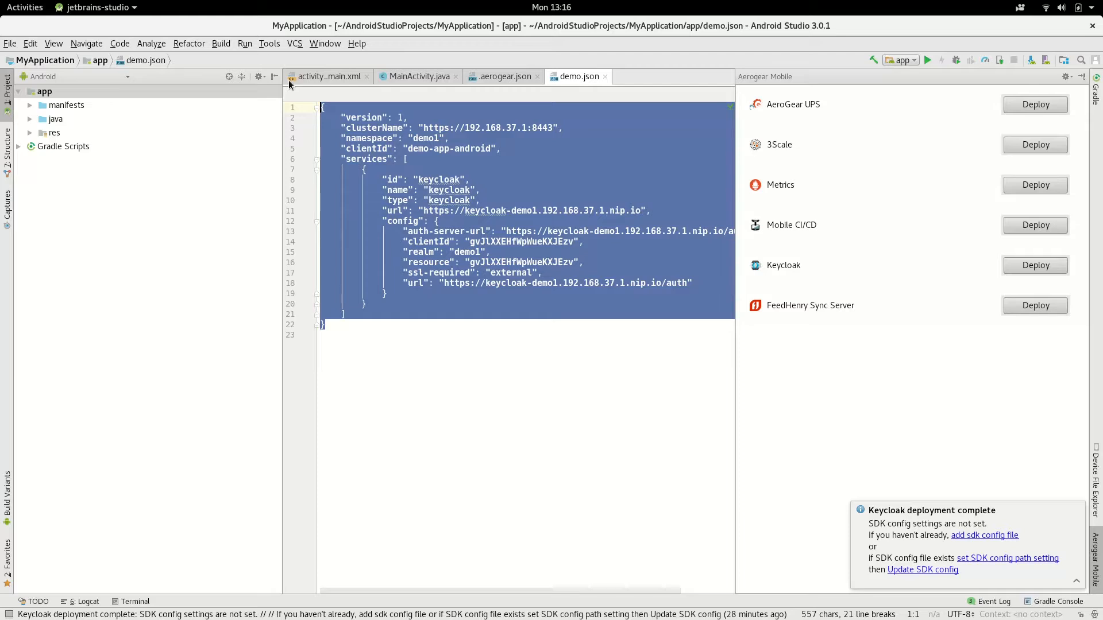
key("Delete")
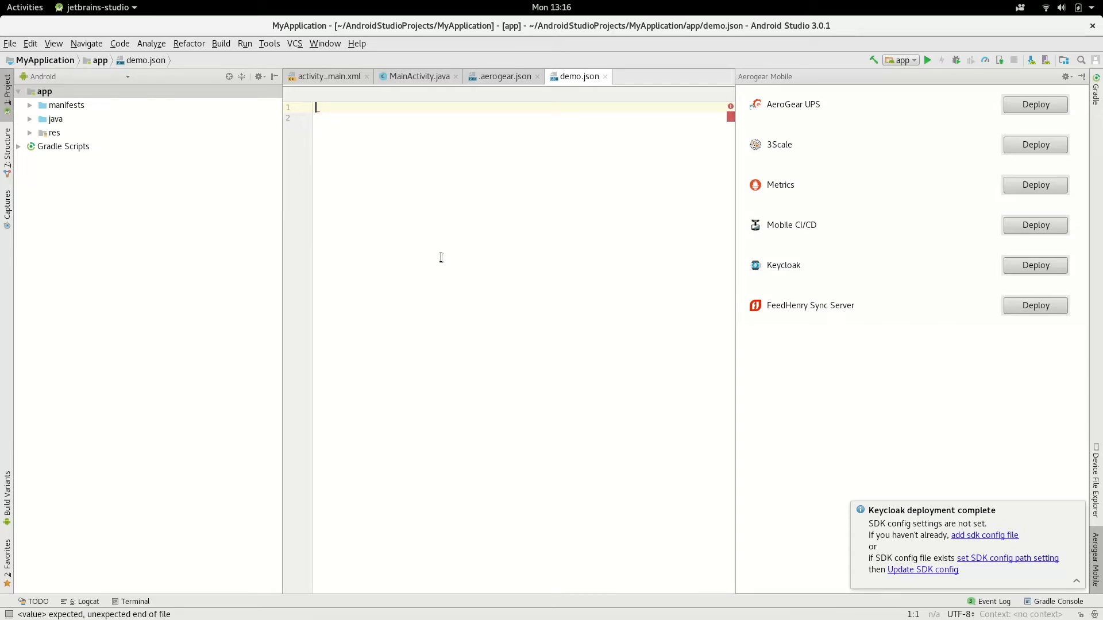
left_click(938, 574)
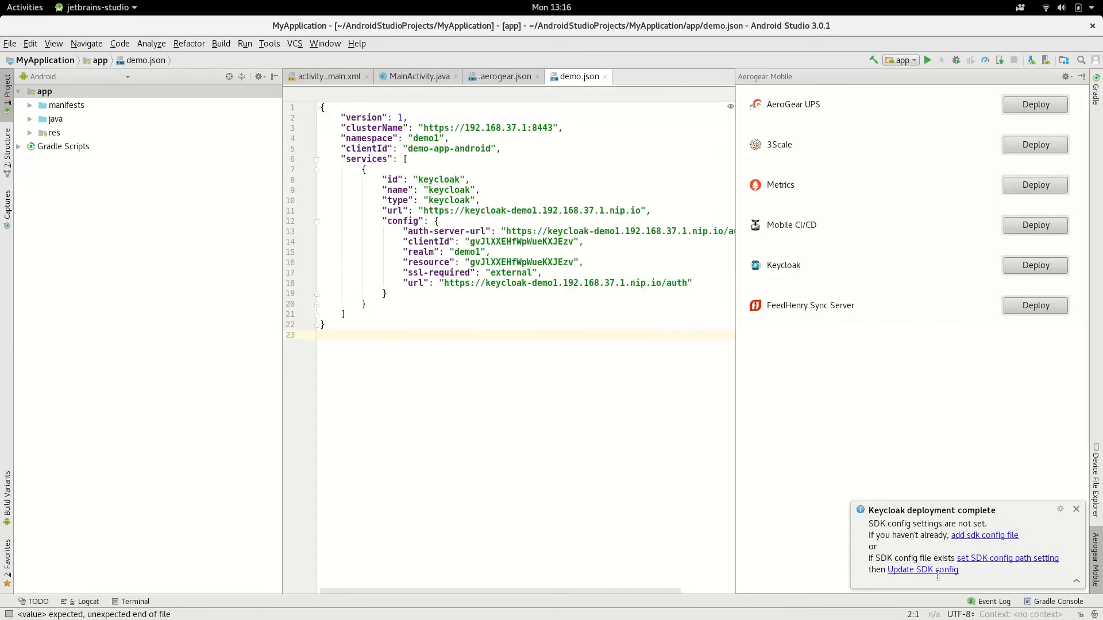
- Confirm app/demo.json as the SDK config path in AeroGear Mobile settings
left_click(10, 44)
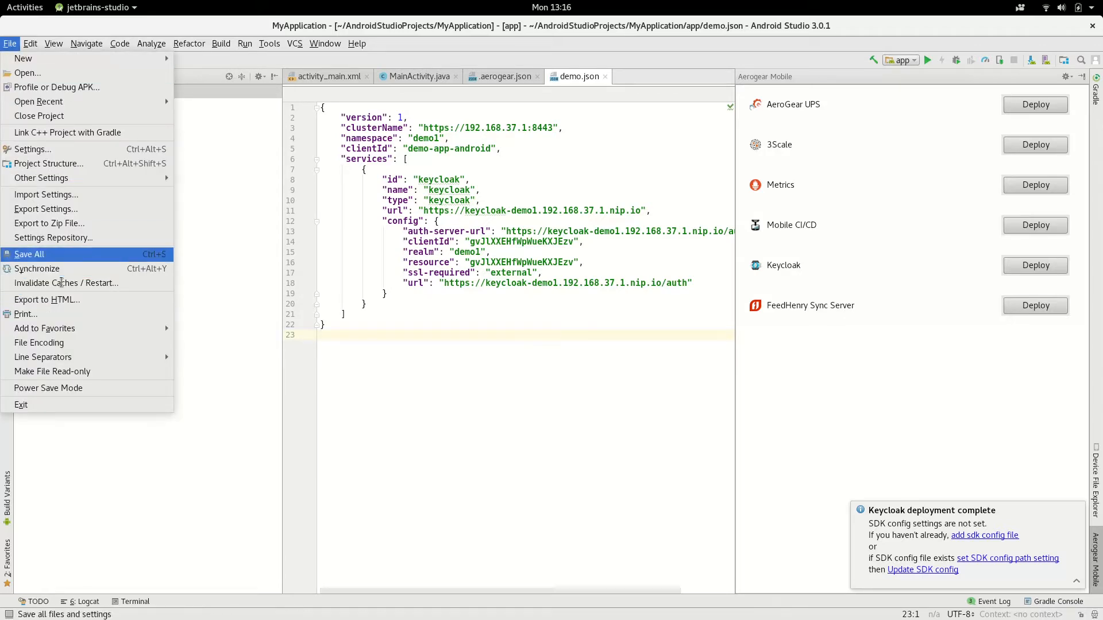
left_click(35, 149)
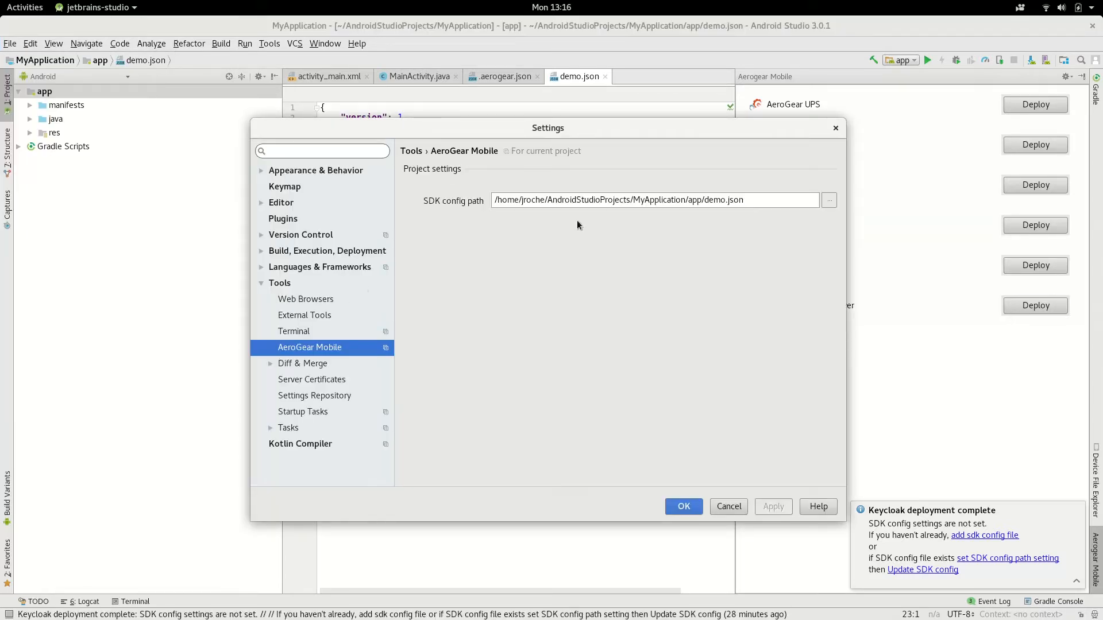
left_click(695, 509)
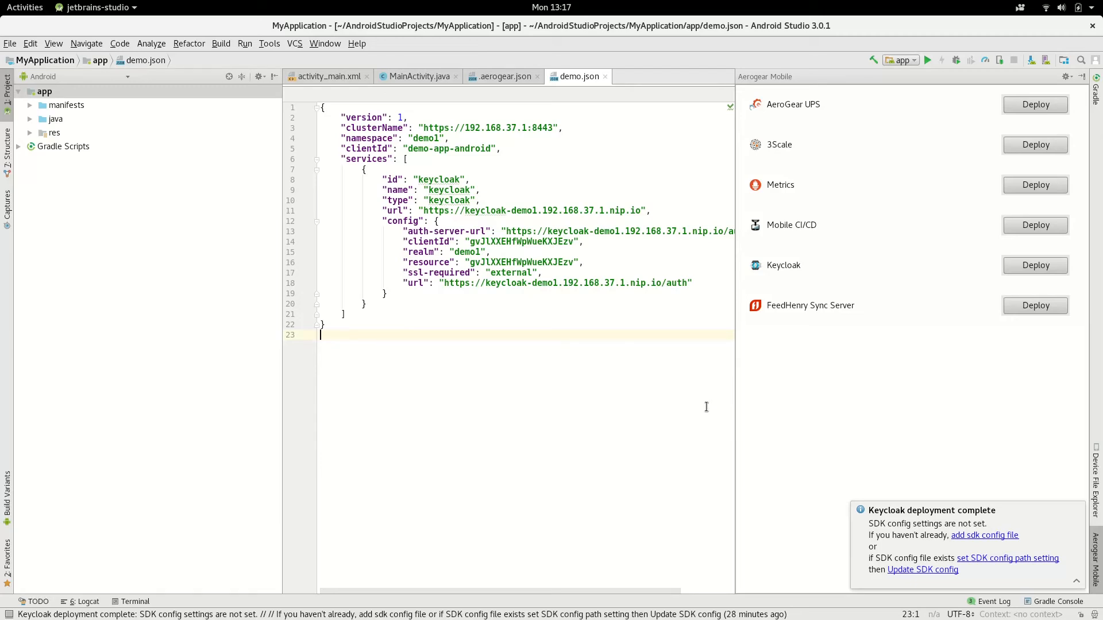
left_click(271, 46)
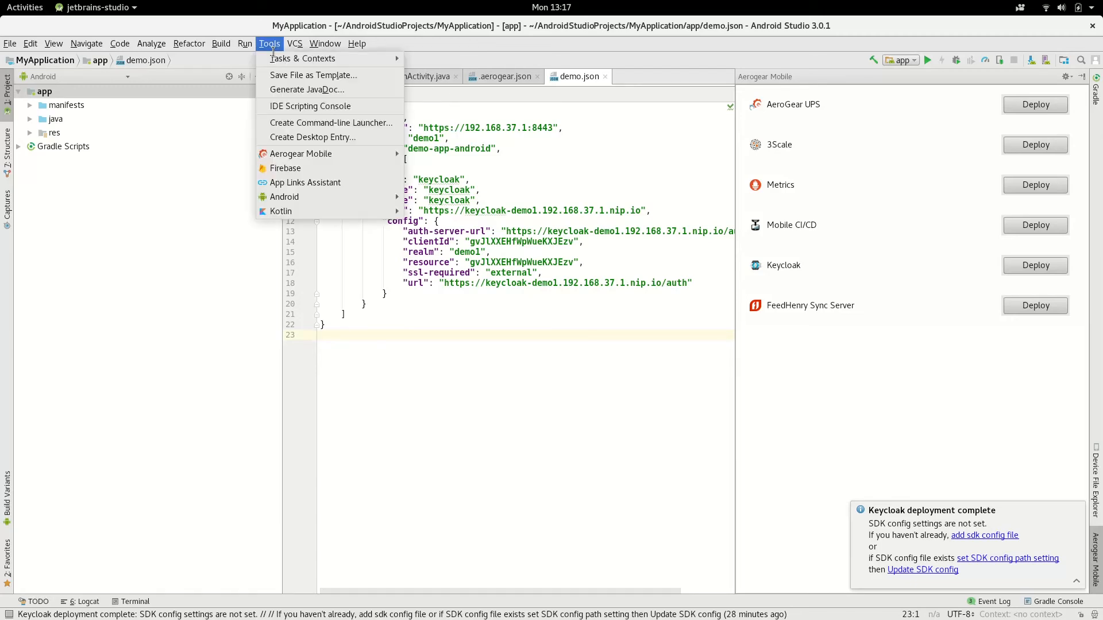
mouse_move(322, 154)
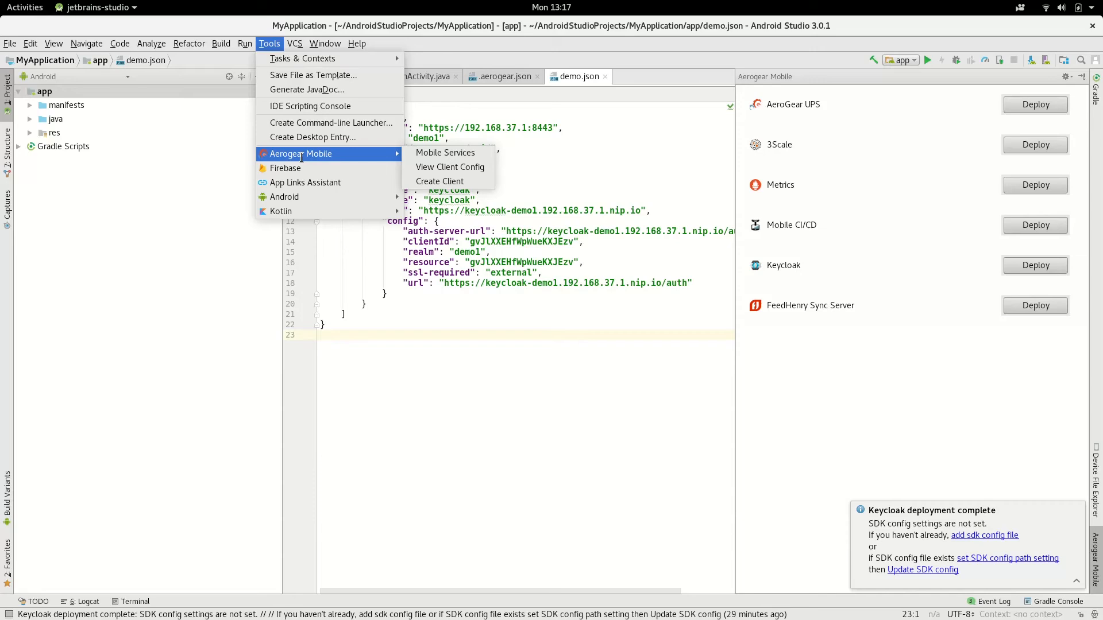
left_click(460, 171)
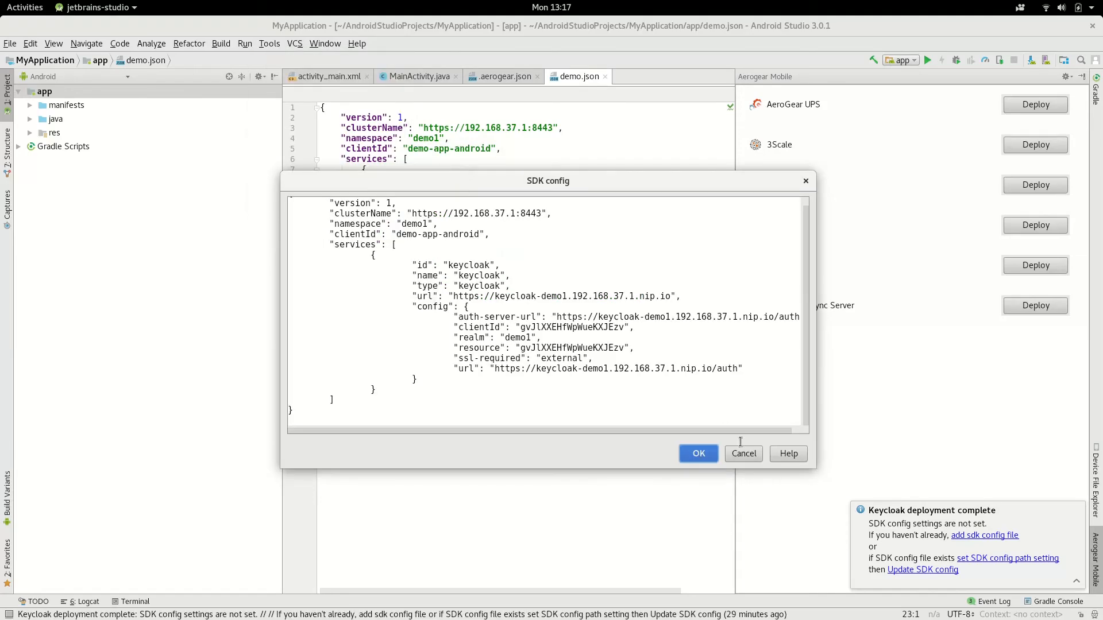
left_click(743, 456)
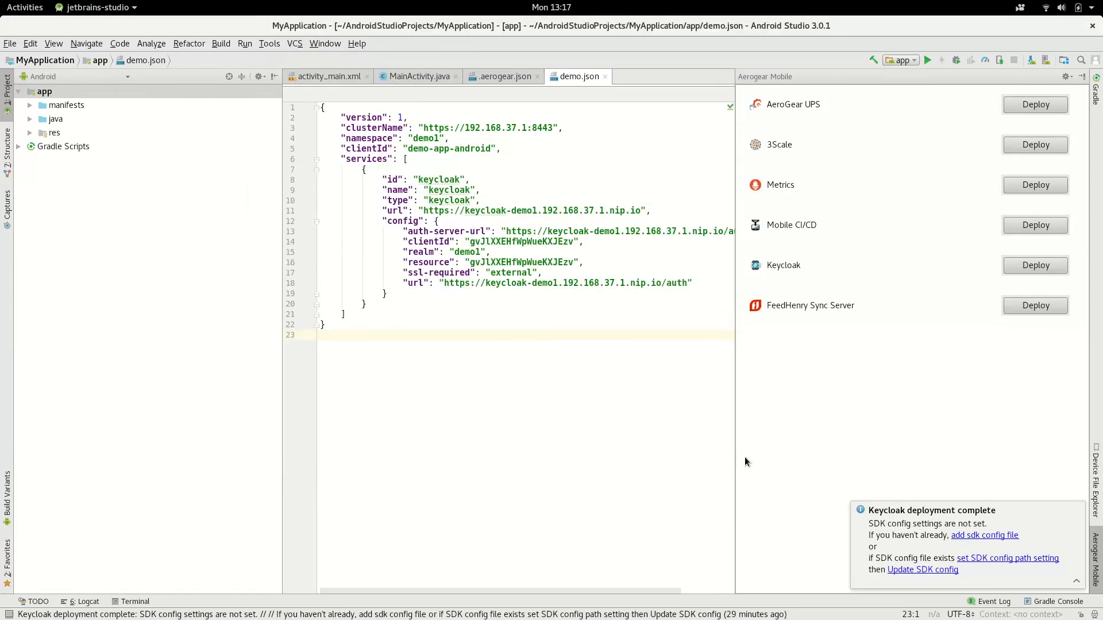